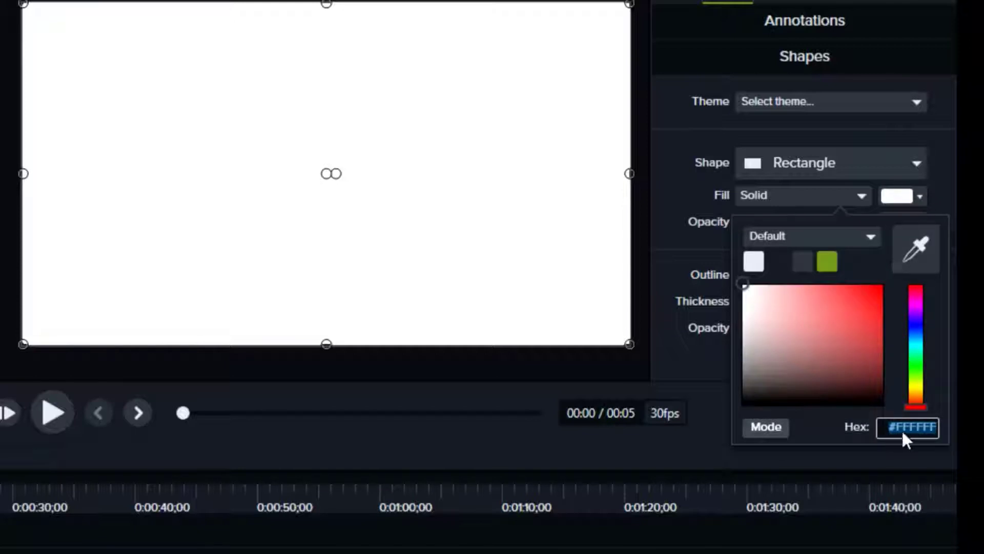
Set the rectangle's solid fill colour to hex #2218E4.
click(915, 428)
key(Right)
key(Right)
key(BackSpace)
key(BackSpace)
key(BackSpace)
key(BackSpace)
key(BackSpace)
key(BackSpace)
key(BackSpace)
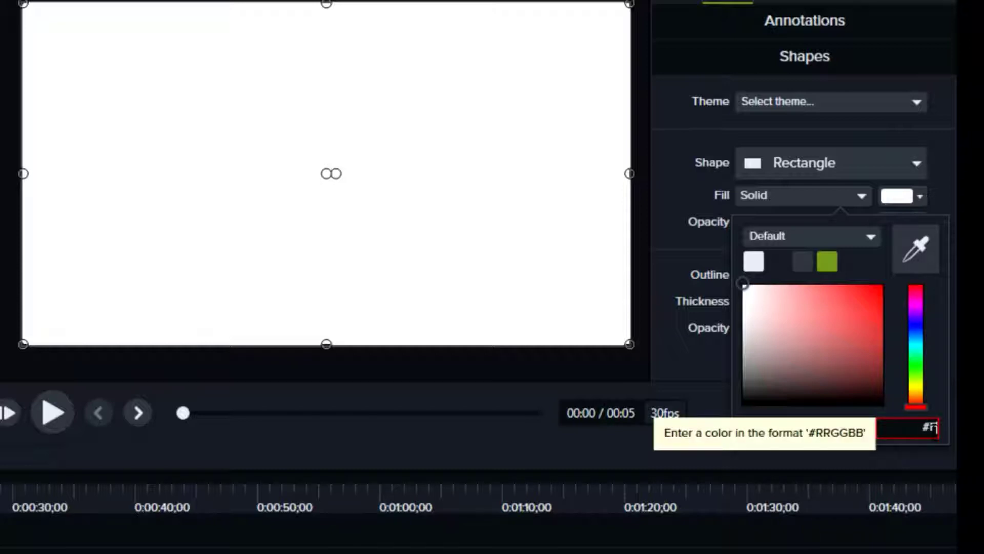
text(#)
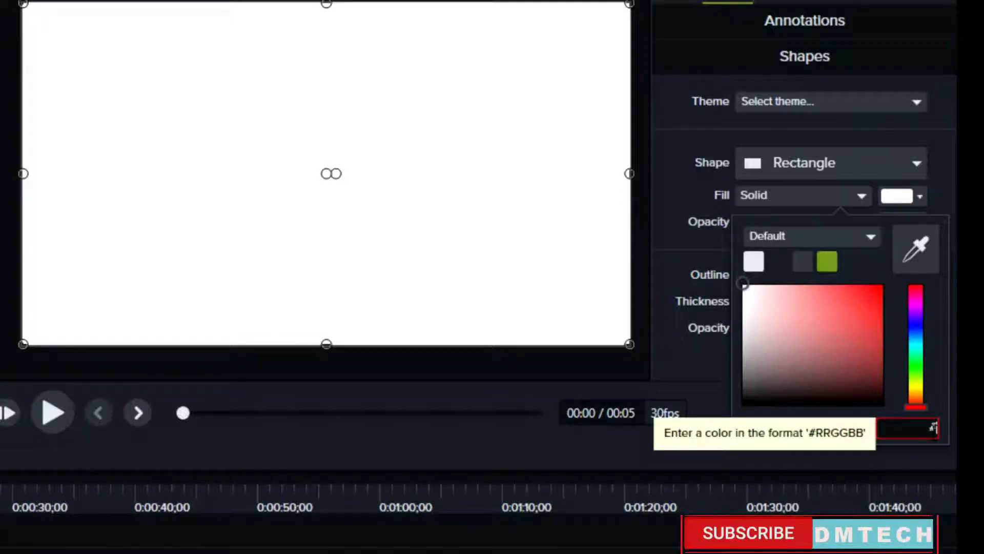
text(28)
key(BackSpace)
text(2)
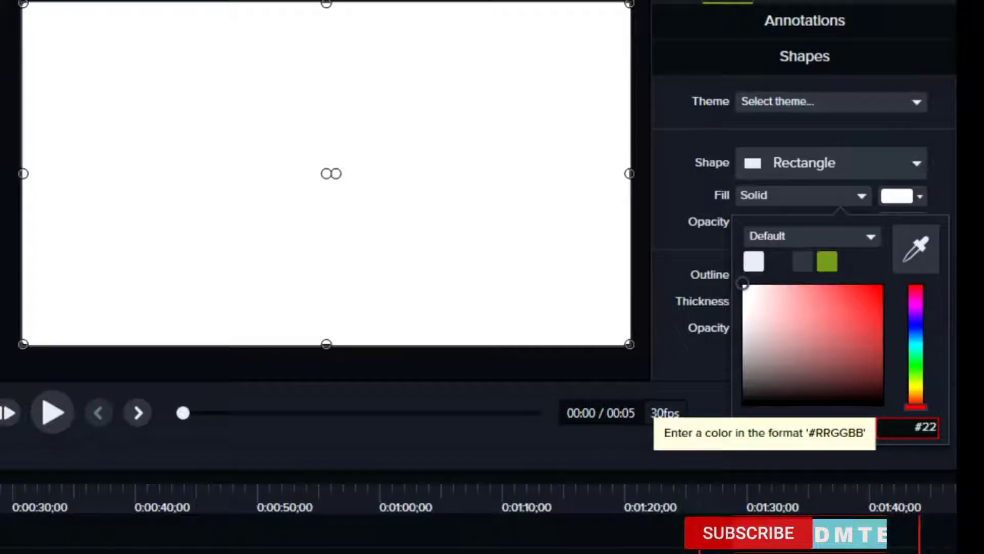
text(18)
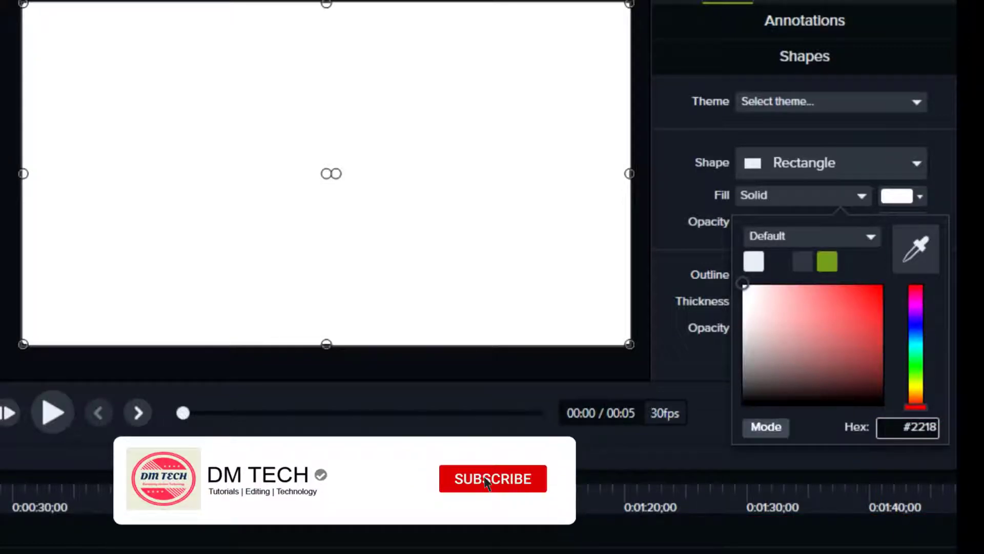
text(E4)
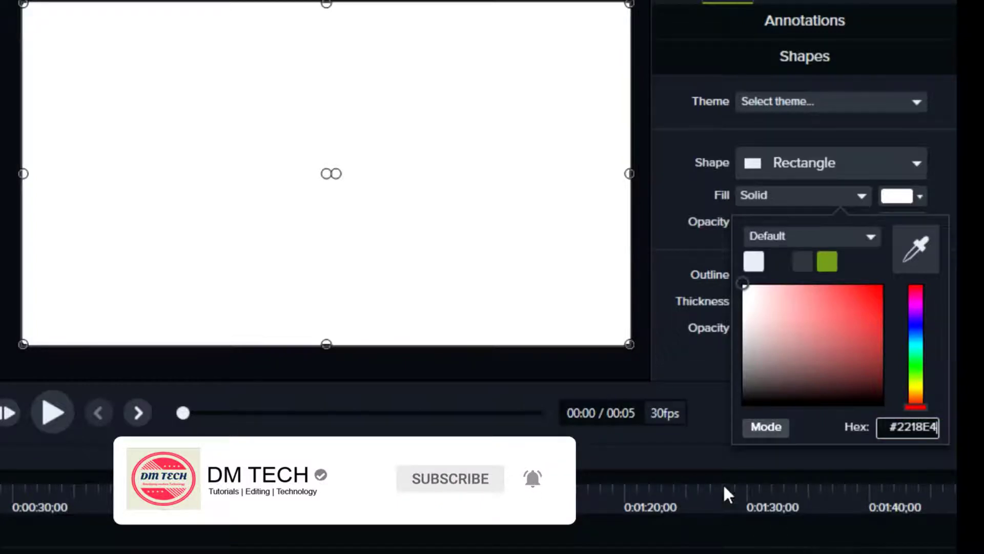
key(Return)
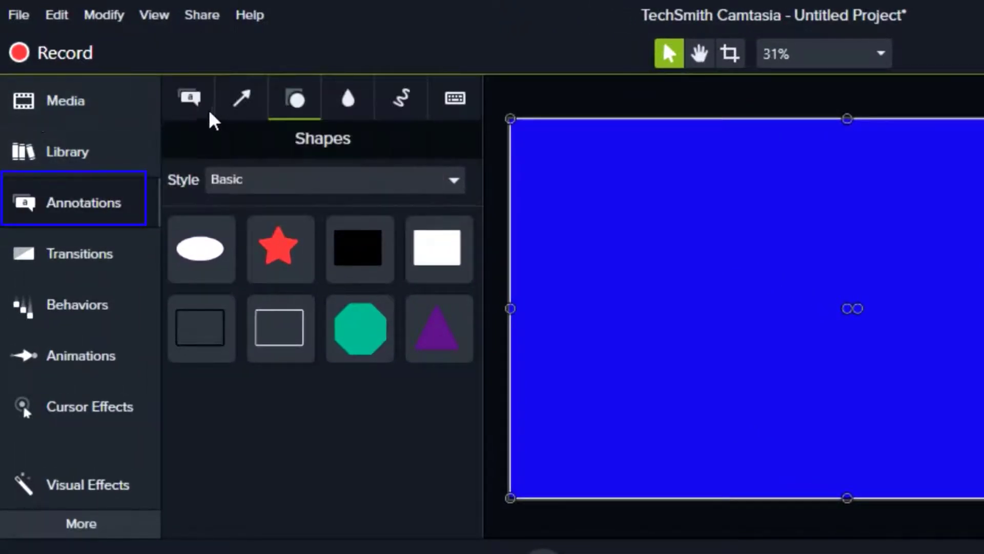
Add a plain text callout without a background onto the blue rectangle and set its font to Arial Black.
click(194, 103)
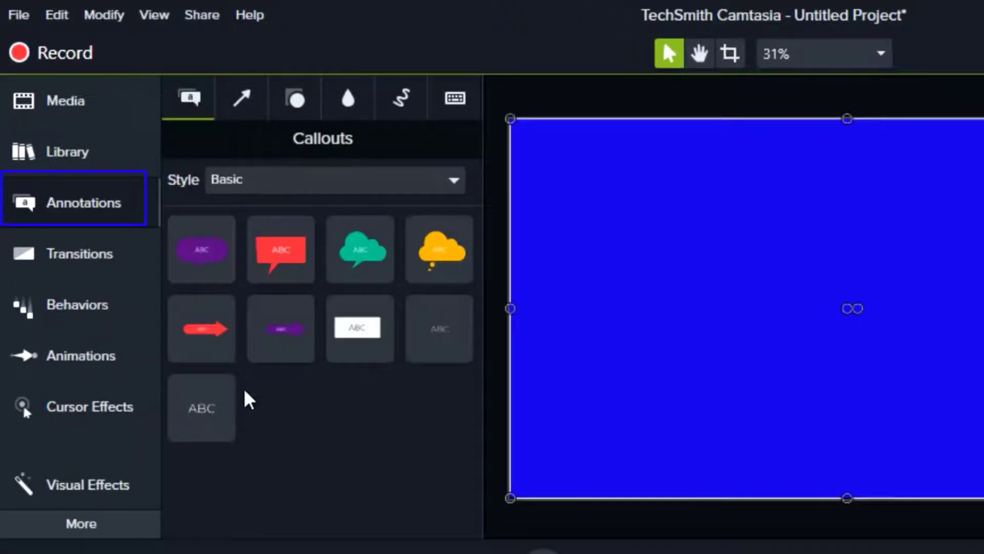
drag(208, 408, 549, 440)
drag(404, 324, 580, 269)
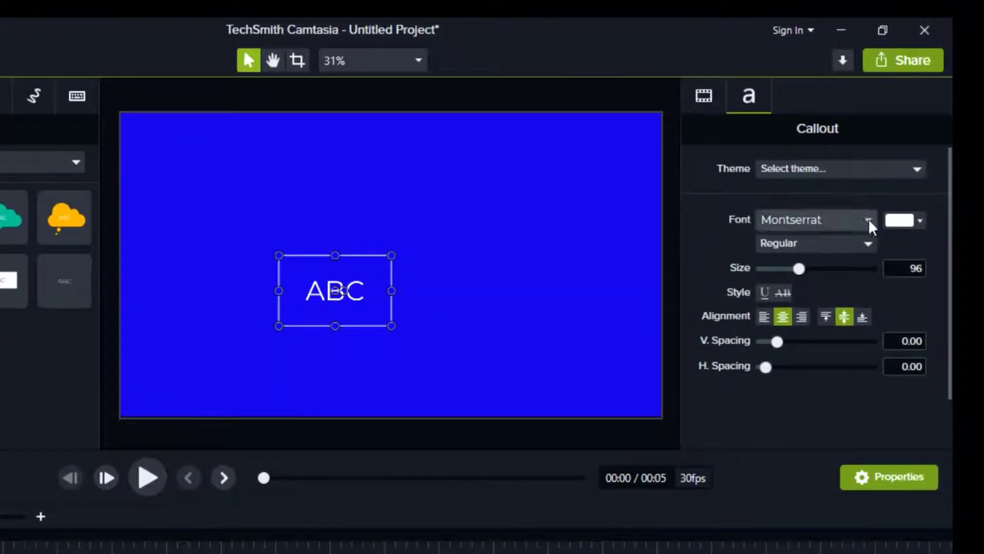
click(869, 221)
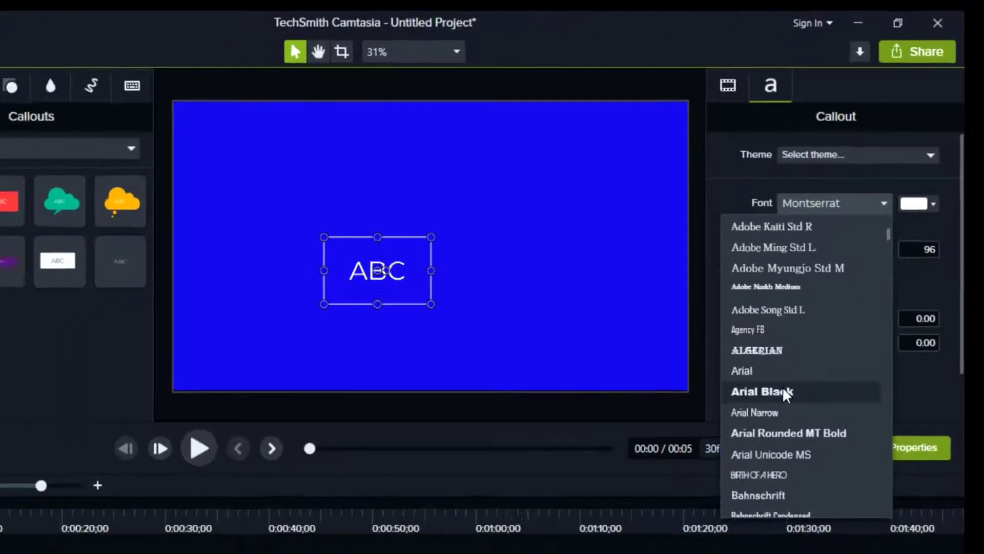
click(782, 391)
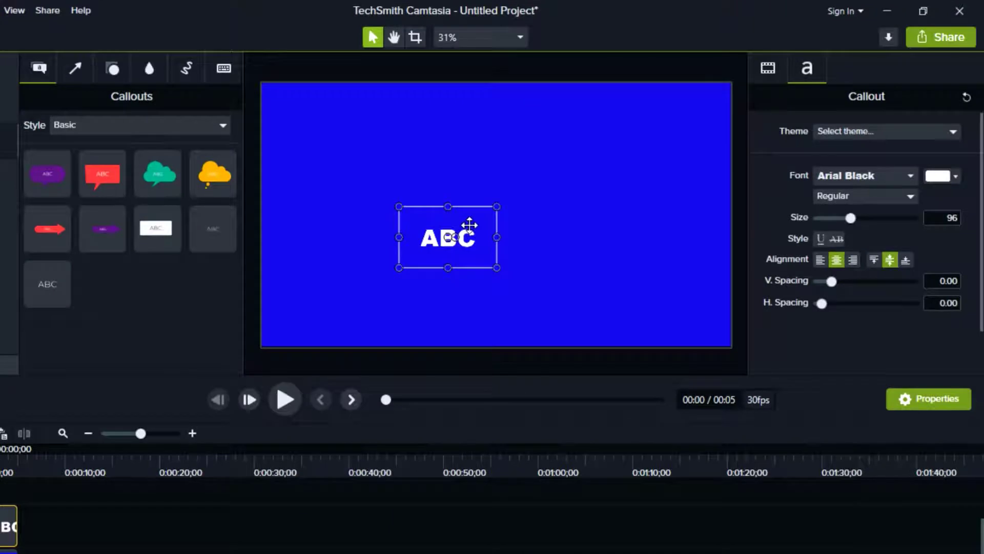
Replace the callout's text with CAMTASIA and enlarge the text to size 225.
double_click(471, 240)
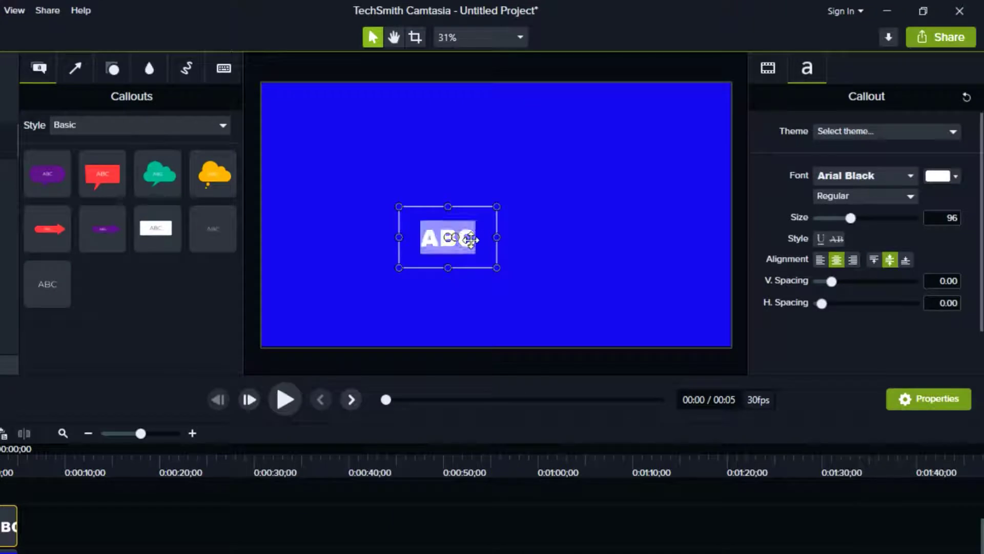
text(CA)
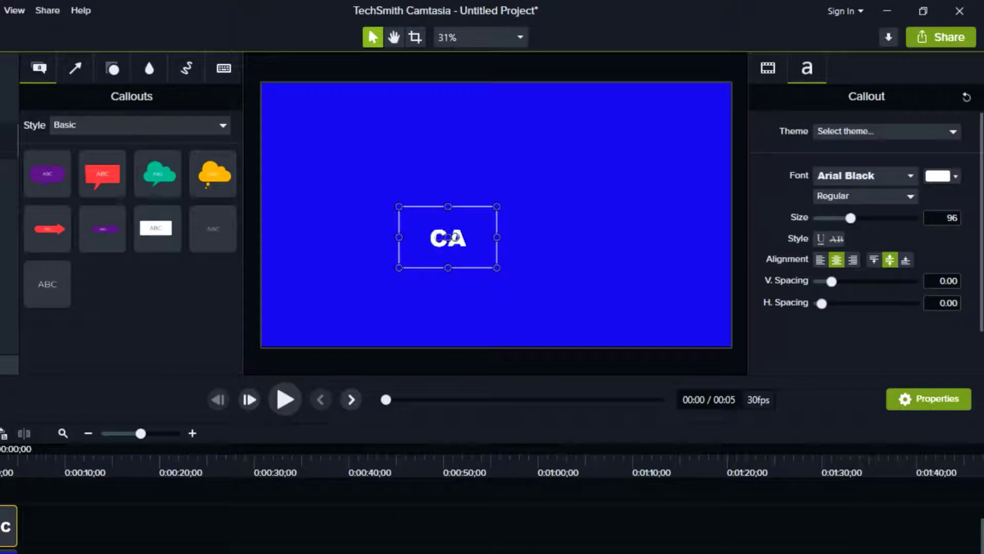
text(MTASIA)
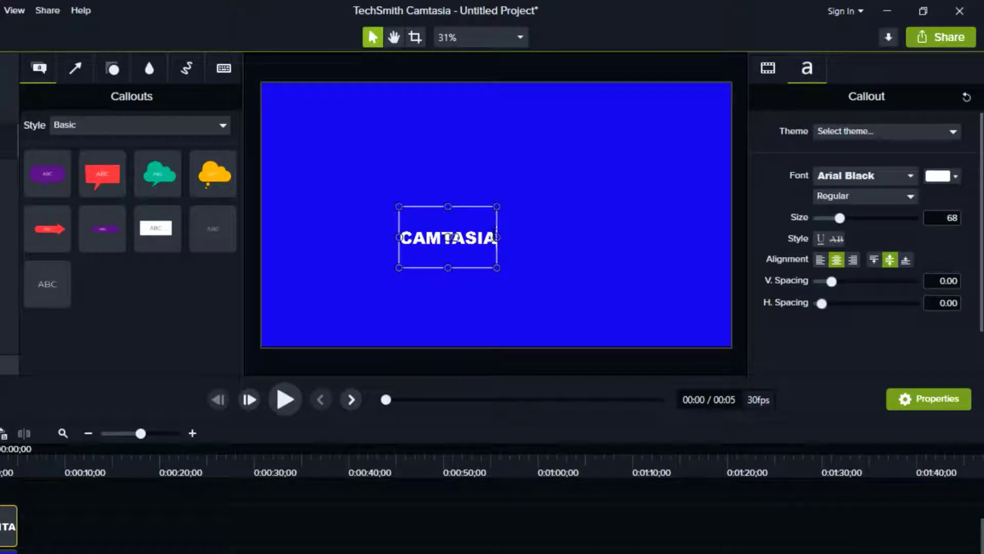
key(ctrl+a)
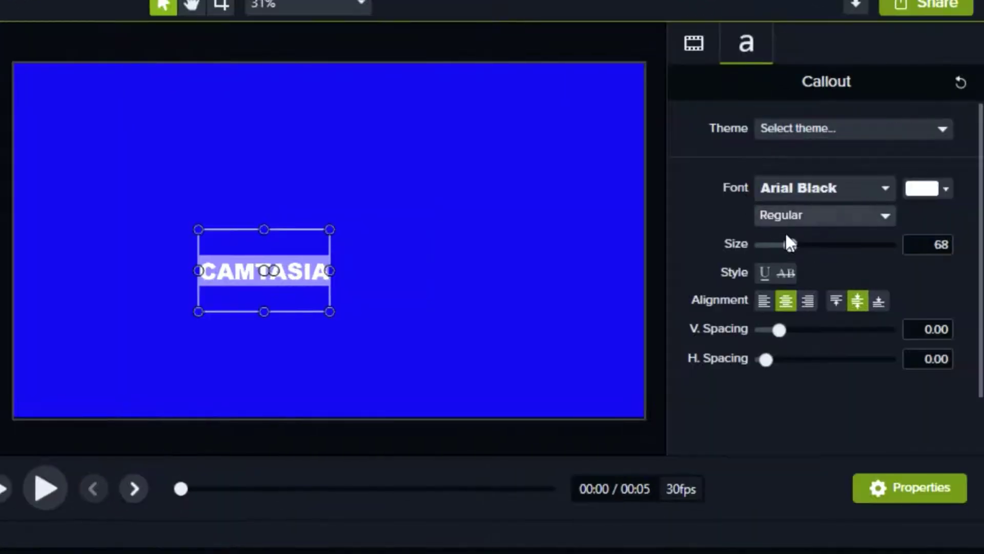
drag(791, 244, 872, 259)
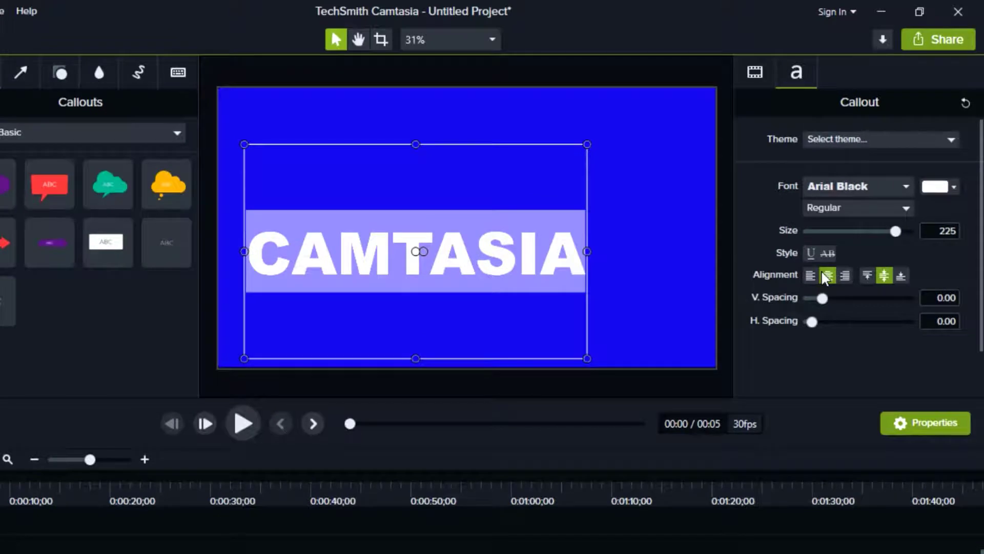
Set the CAMTASIA text's font style to Bold Italic and move the callout to the centre of the blue rectangle.
click(871, 213)
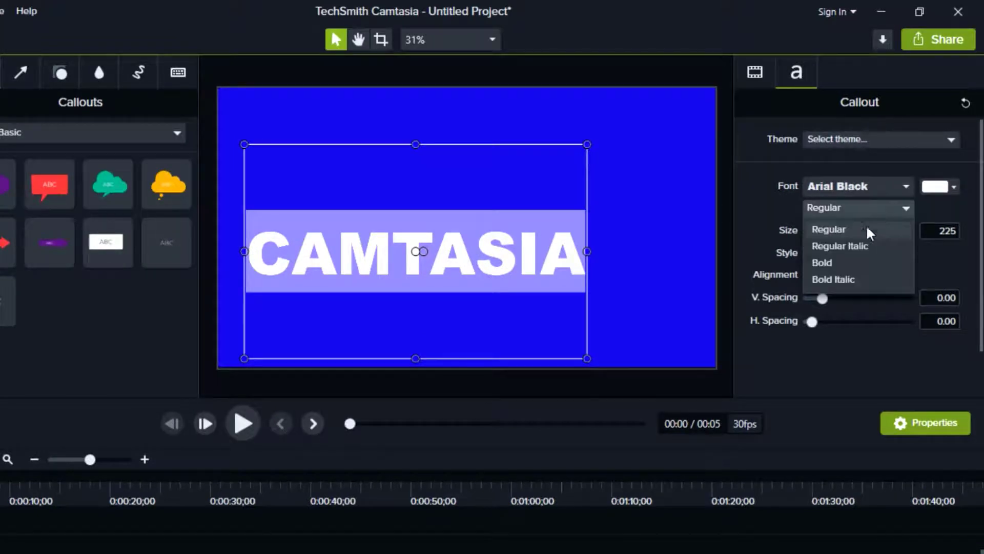
click(846, 275)
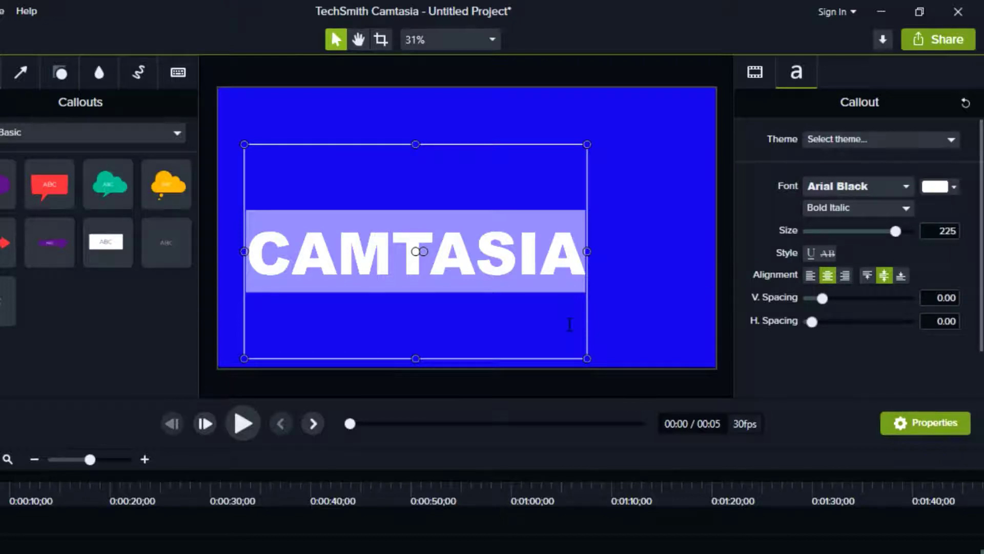
key(Escape)
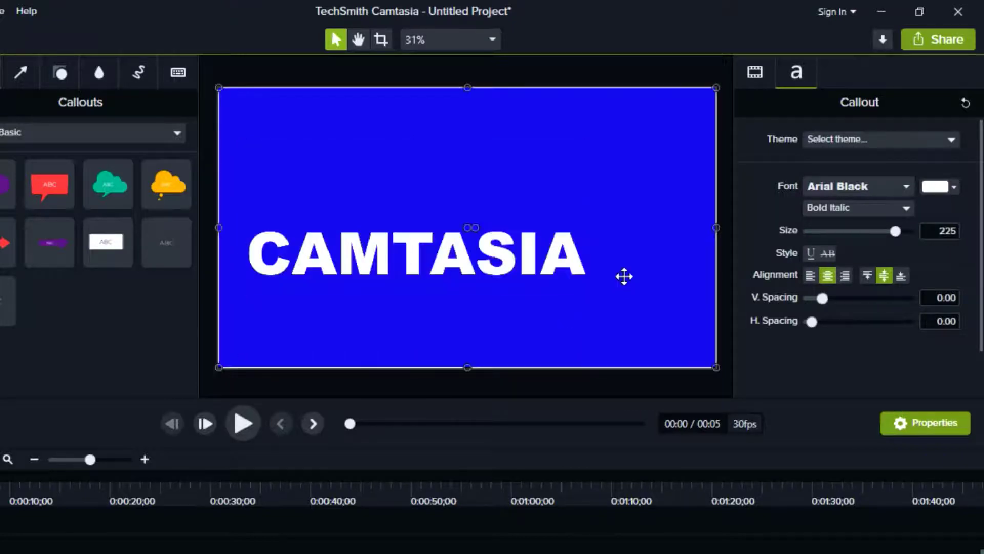
click(443, 251)
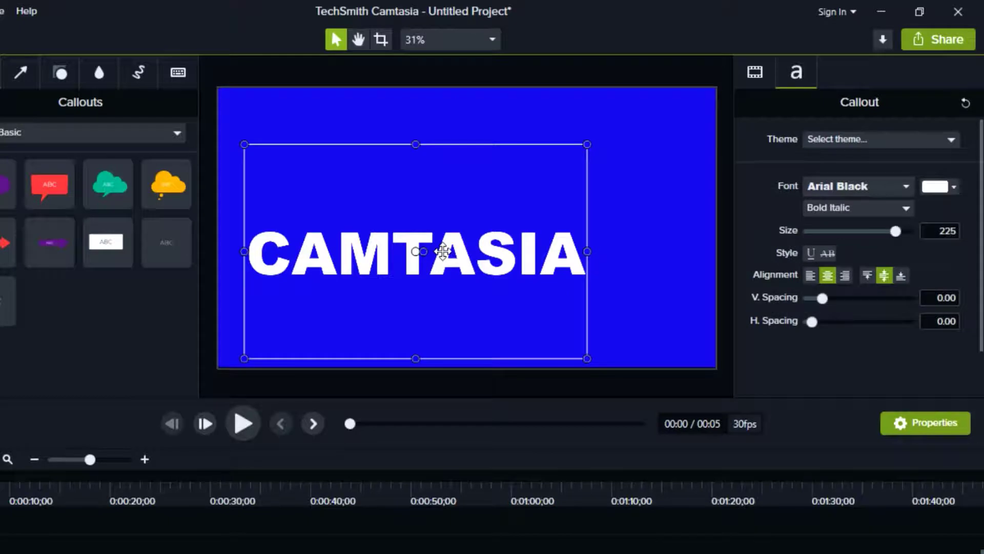
drag(443, 252, 486, 230)
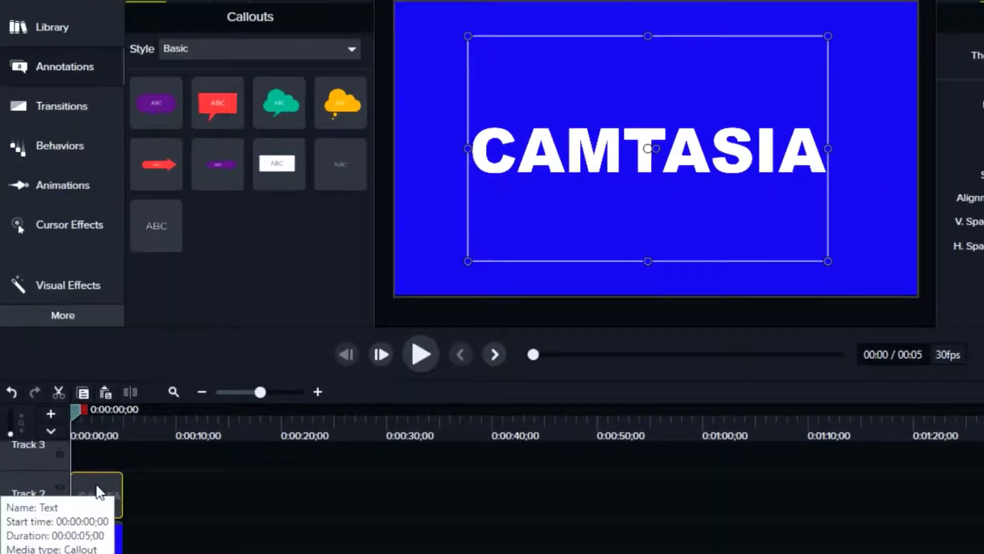
Copy the CAMTASIA text clip from Track 2, paste it onto Track 3 and align it to the start of the timeline.
right_click(97, 485)
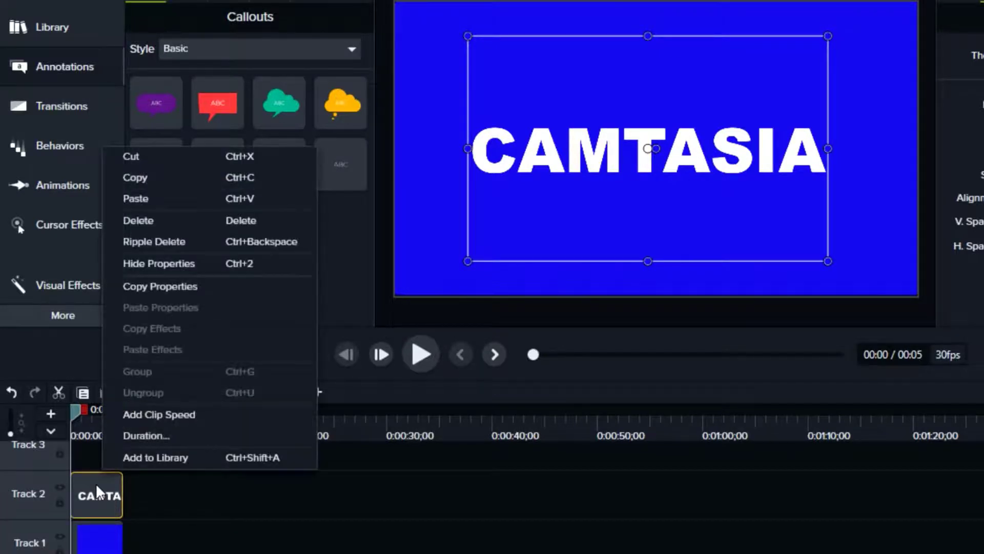
click(155, 184)
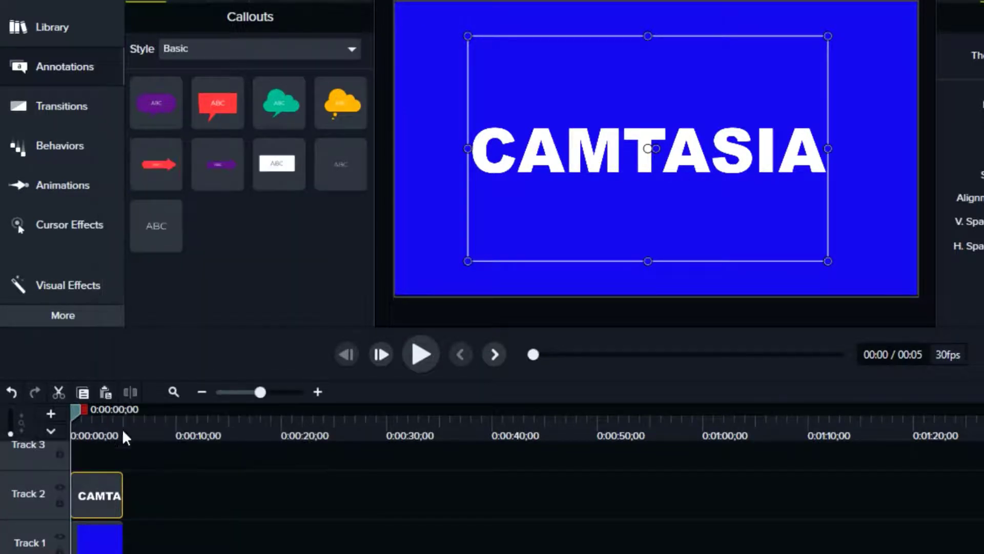
right_click(99, 452)
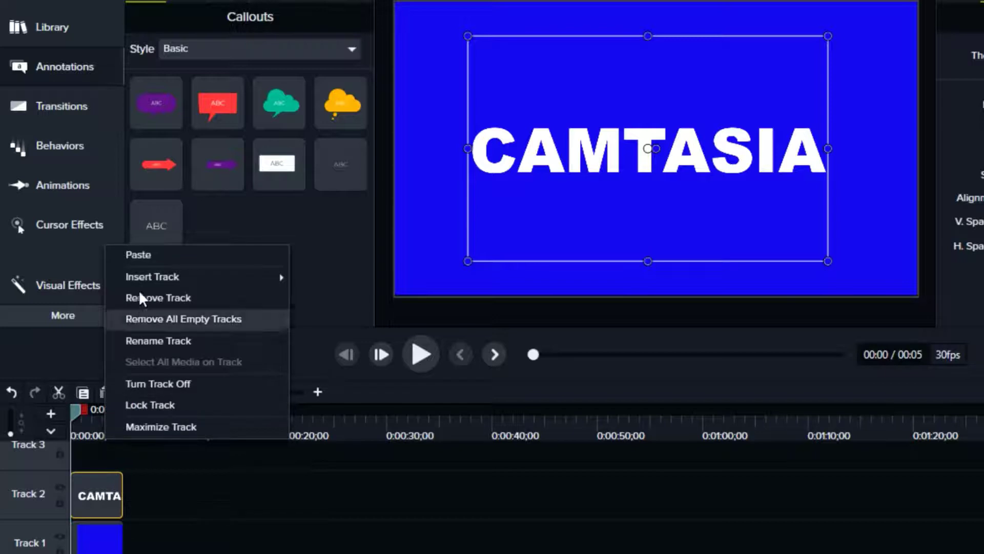
click(138, 257)
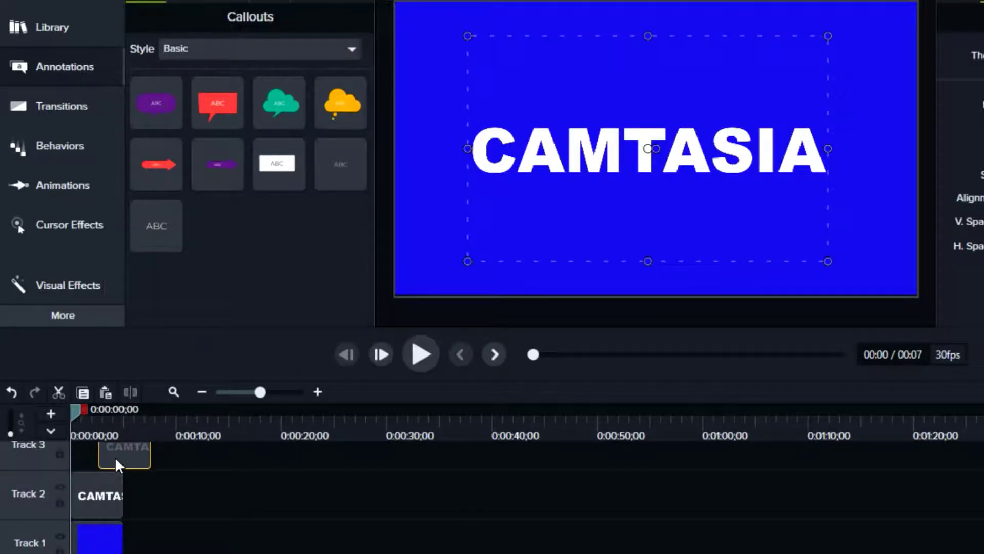
drag(115, 457, 70, 548)
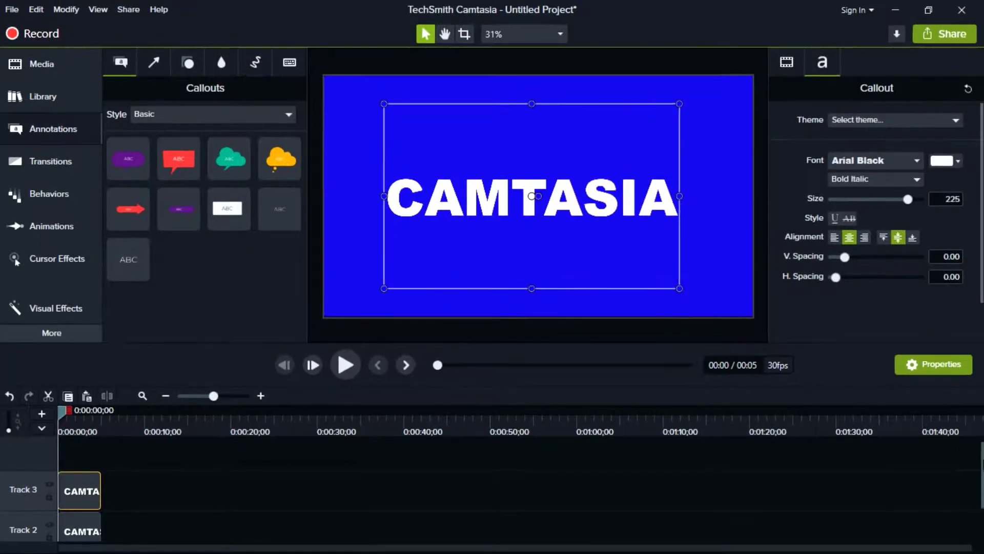
Change the font colour of the CAMTASIA text on Track 2 to red, hex #D53232.
scroll(513, 487, down, 2)
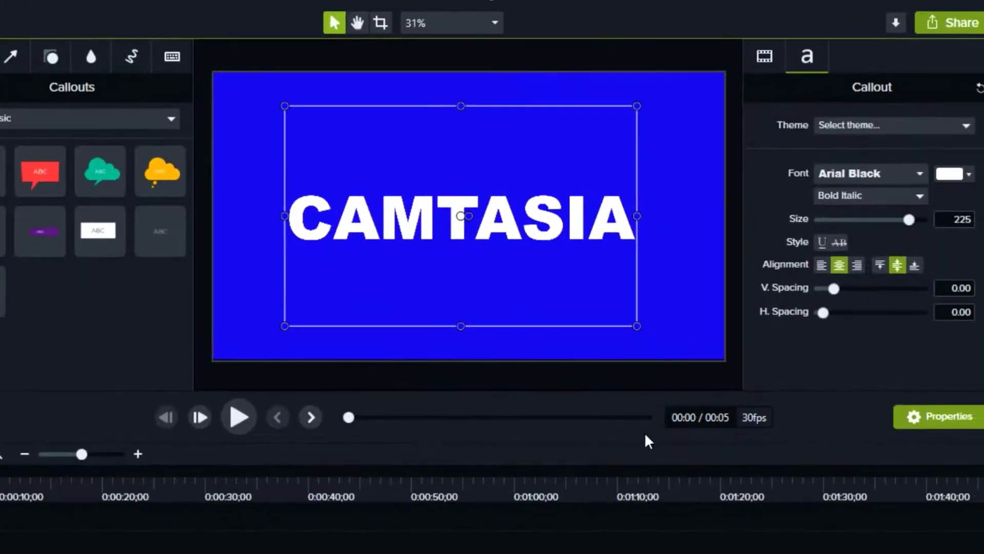
click(968, 179)
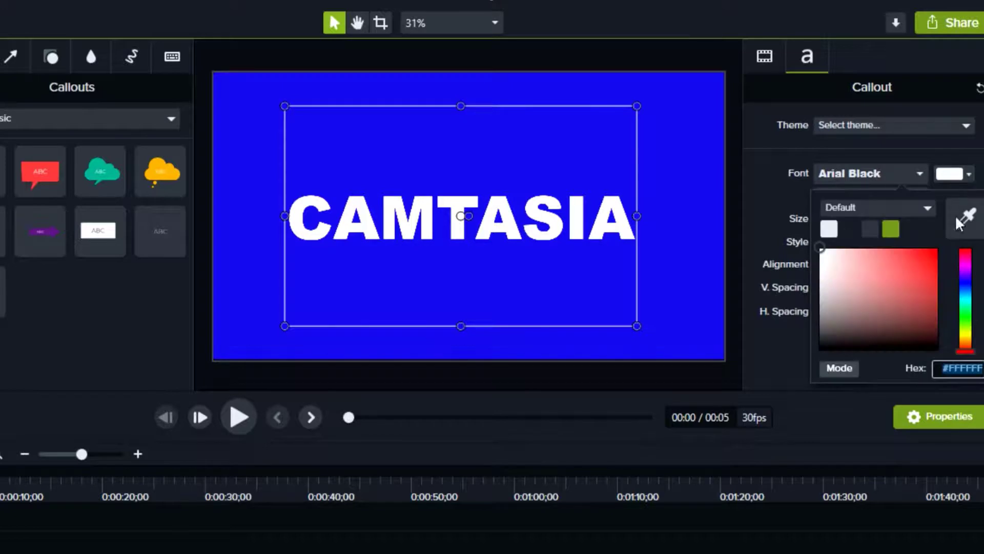
click(904, 273)
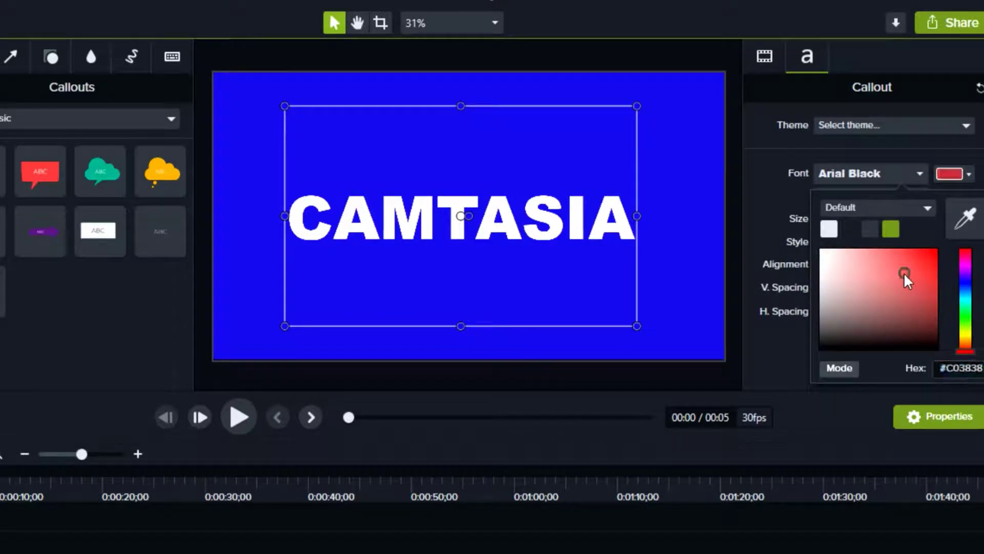
click(906, 265)
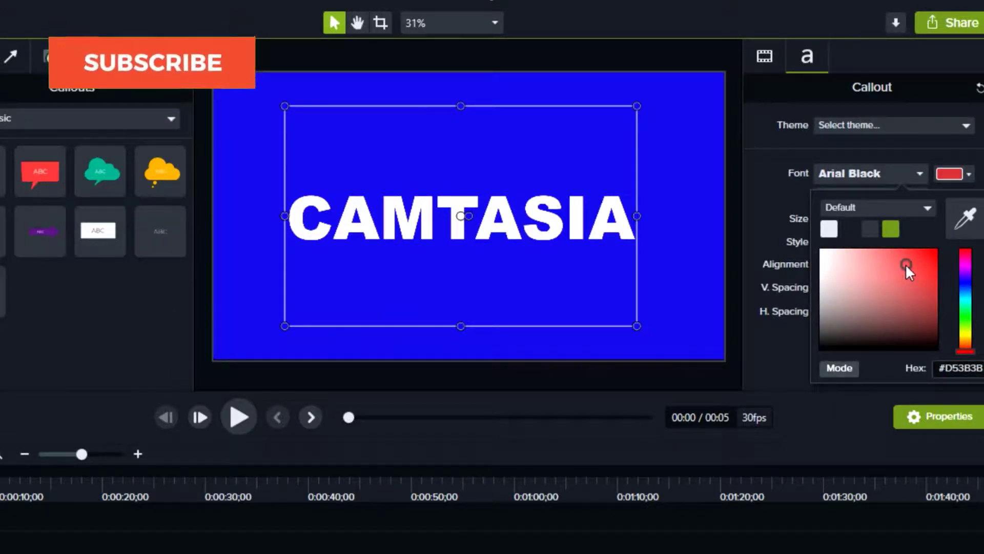
click(911, 264)
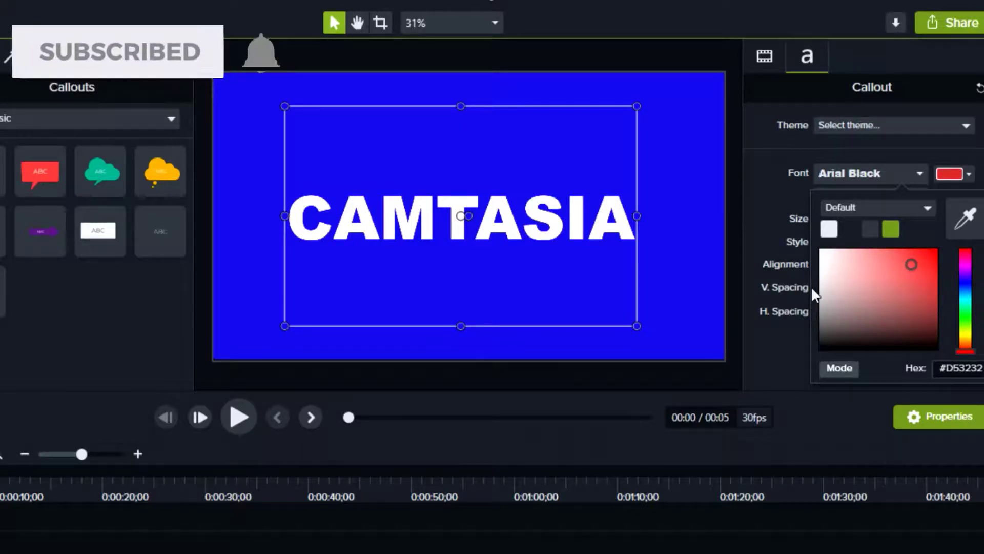
click(804, 340)
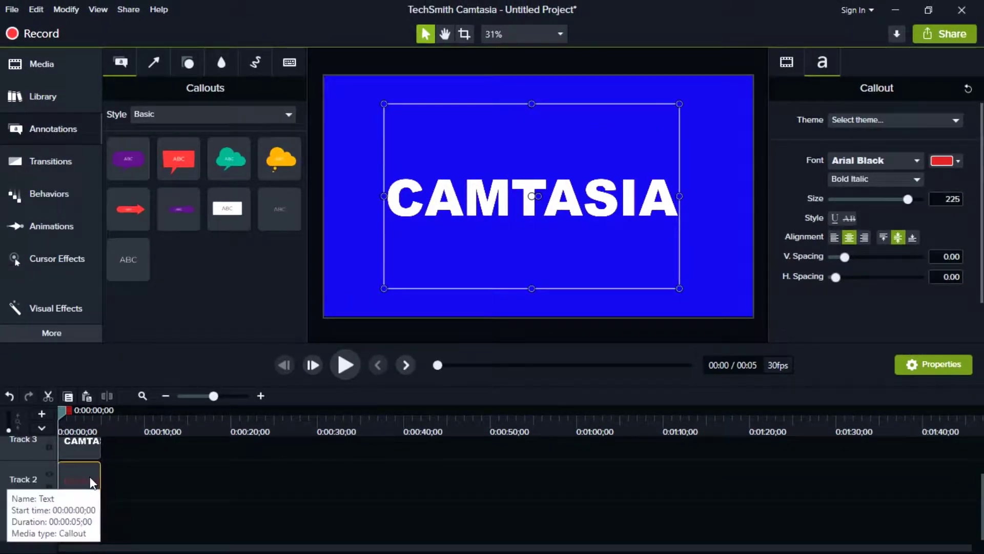
Nudge the red CAMTASIA text on Track 2 slightly above the white text so a thin red edge shows along the letters' tops.
key(ctrl+Down)
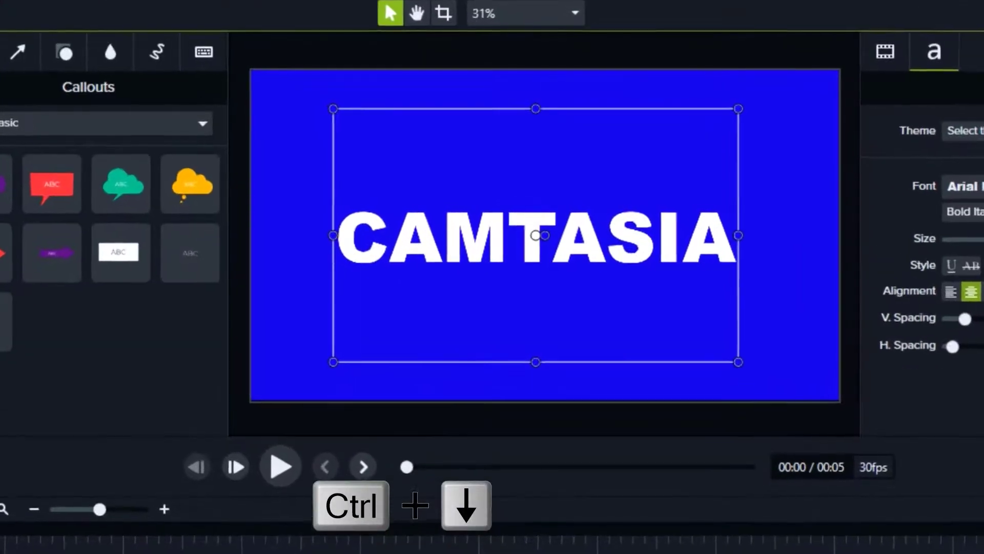
key(ctrl+Down)
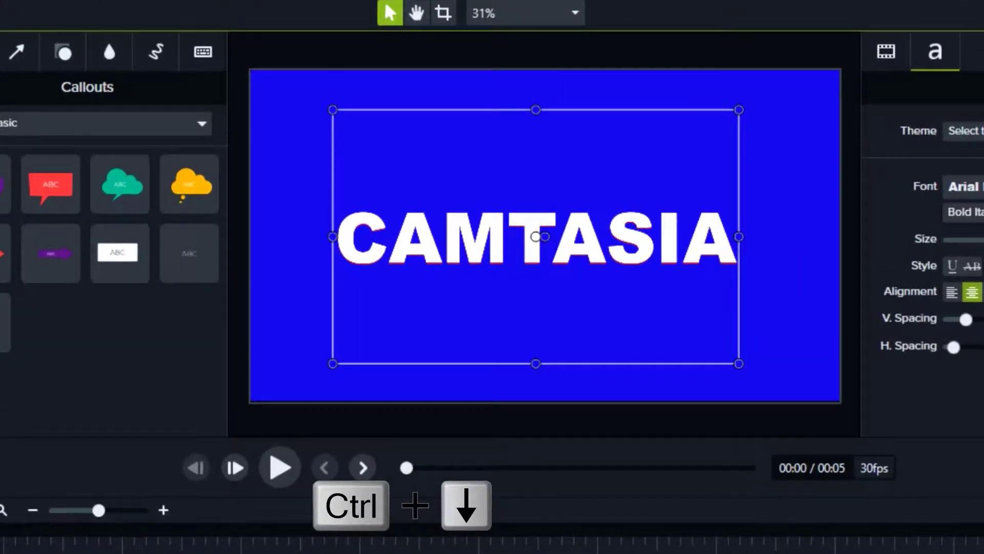
key(ctrl+Up)
key(ctrl+Up)
key(ctrl+Up)
key(ctrl+Up)
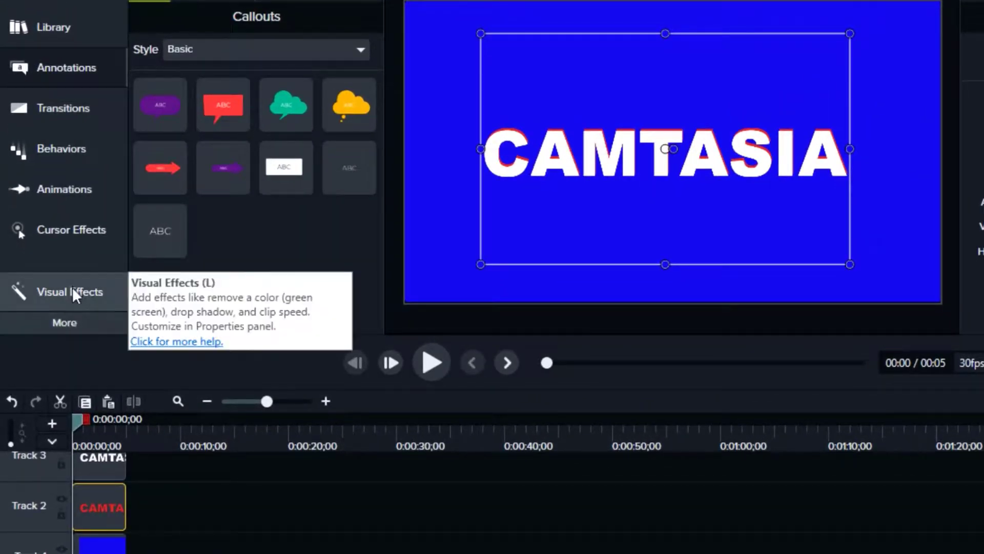
Add a Drop Shadow effect to the red CAMTASIA text on Track 2 and increase the shadow's offset slightly.
click(62, 329)
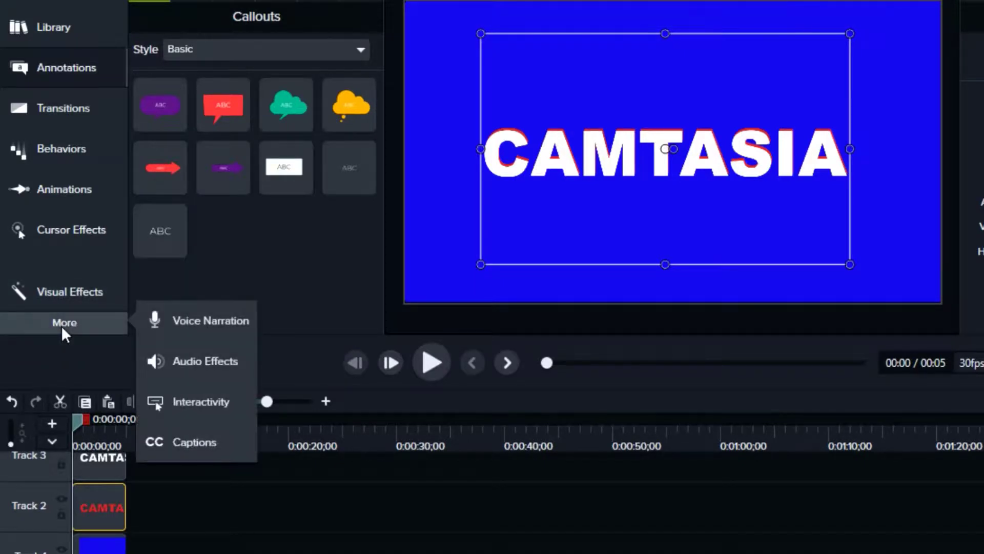
click(65, 297)
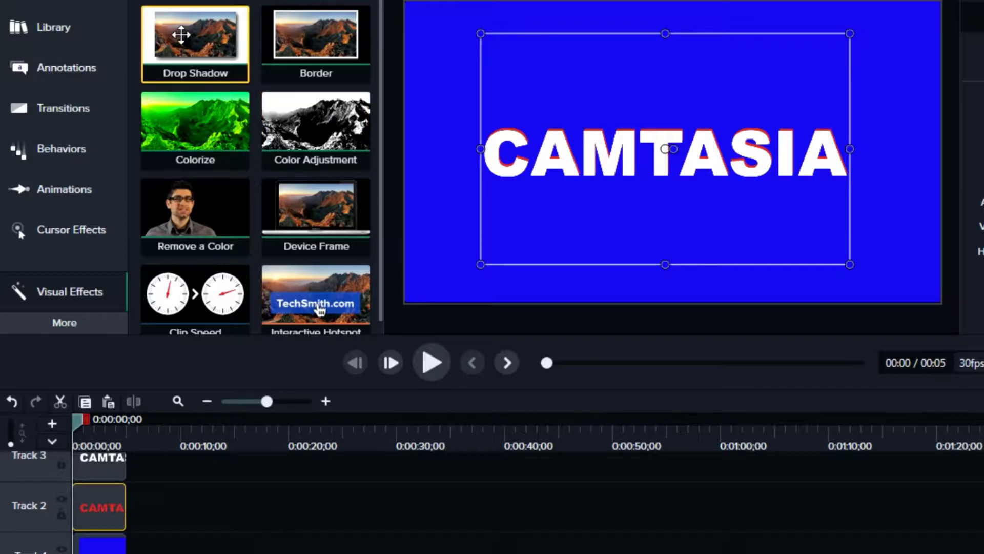
drag(181, 35, 115, 503)
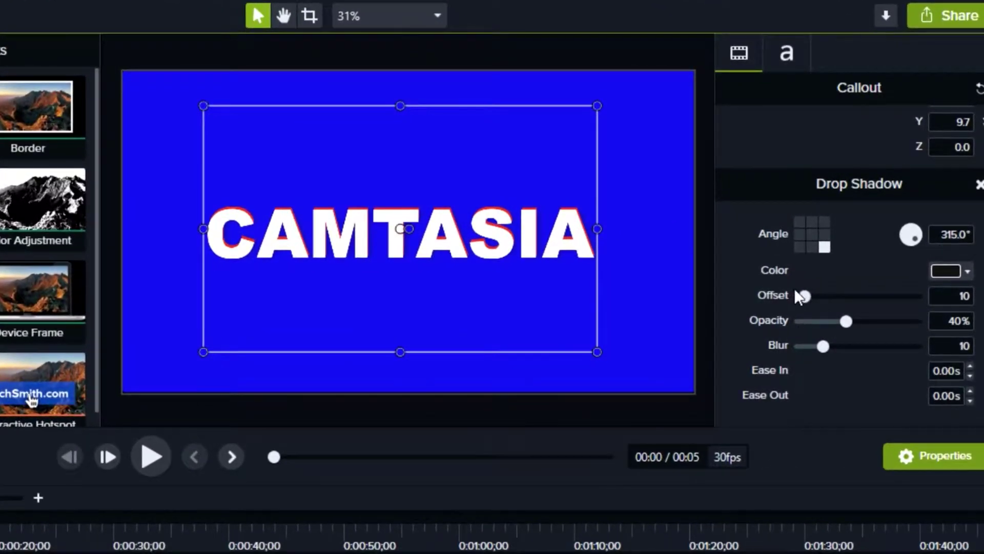
mouse_move(803, 297)
mouse_down()
mouse_move(837, 301)
mouse_move(820, 297)
mouse_up()
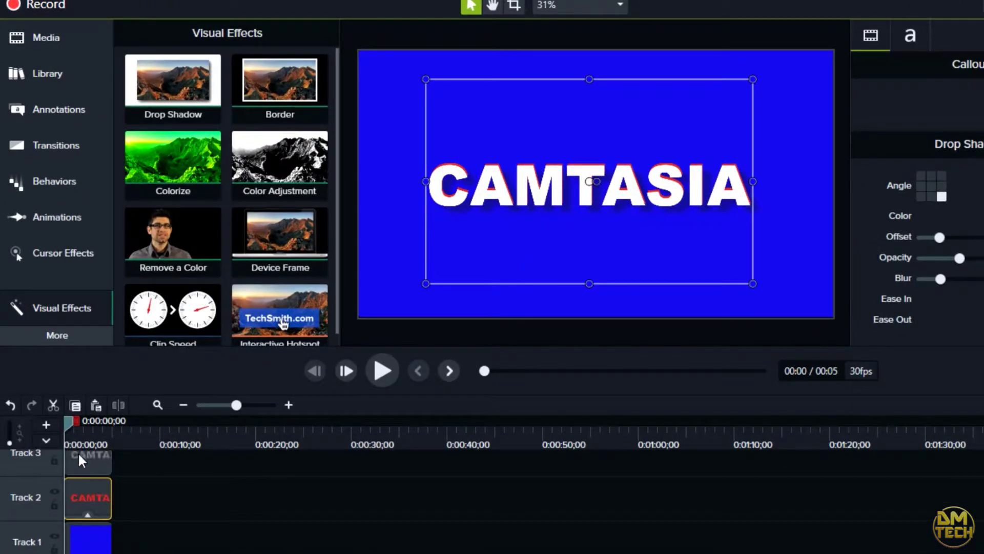
Add a Drop Shadow effect to the white CAMTASIA text on Track 3 and set the shadow's offset to 50.
click(79, 451)
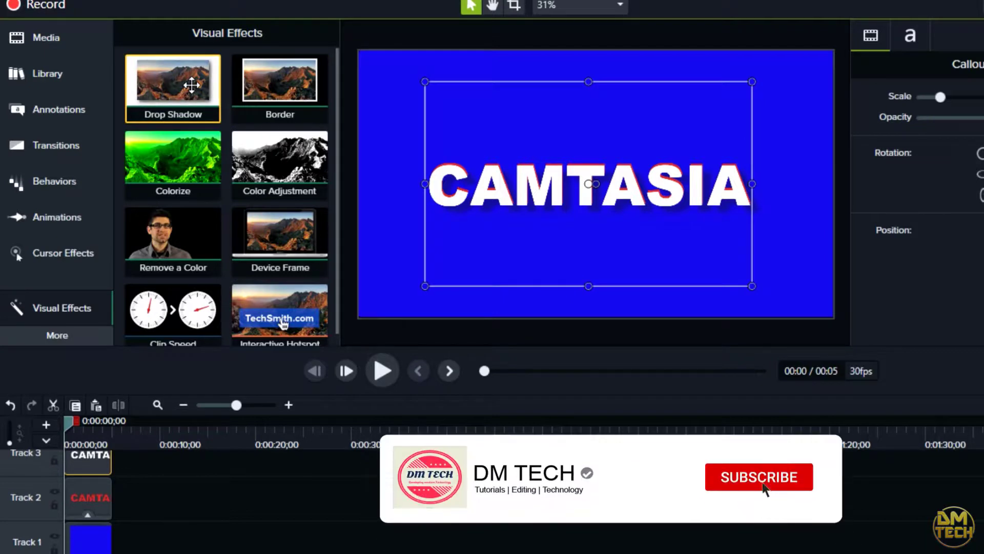
drag(191, 84, 95, 460)
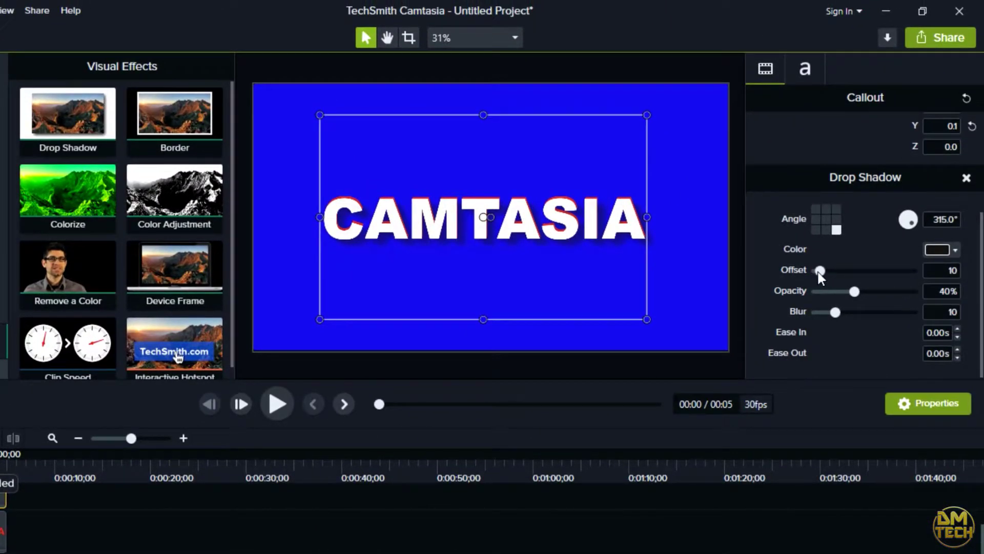
drag(819, 272, 833, 277)
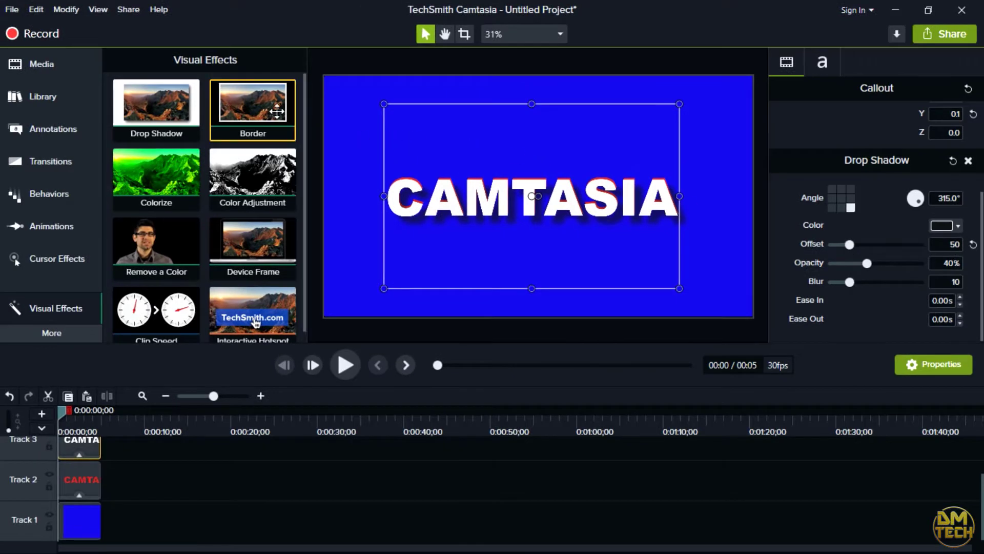
Apply the Border visual effect to the white CAMTASIA text clip on Track 3.
drag(263, 102, 81, 443)
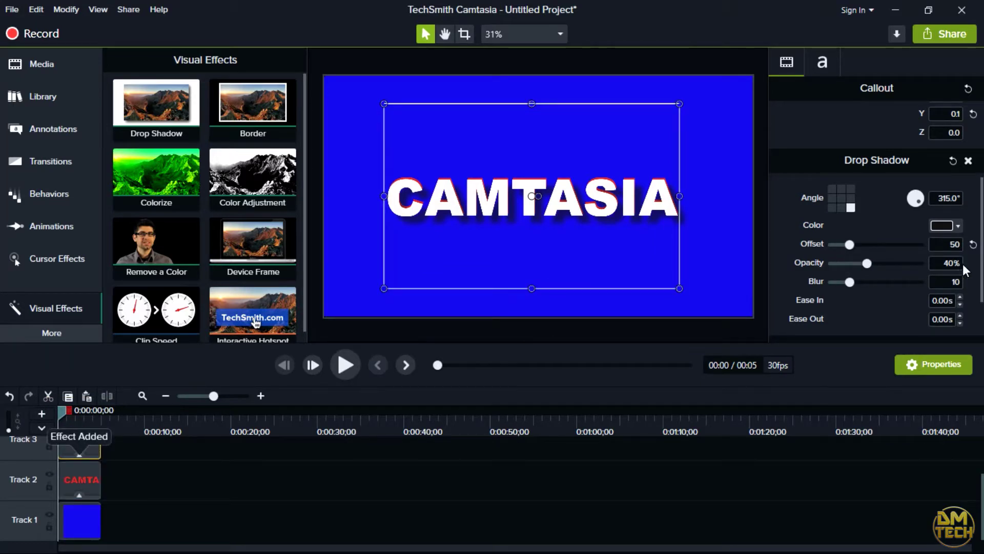